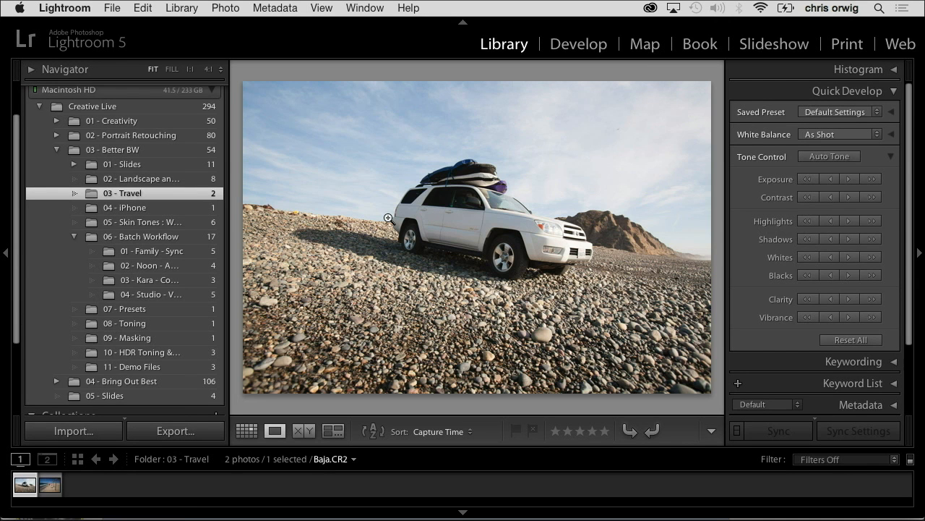
- Open the car photo for developing and convert it to black and white
key("d")
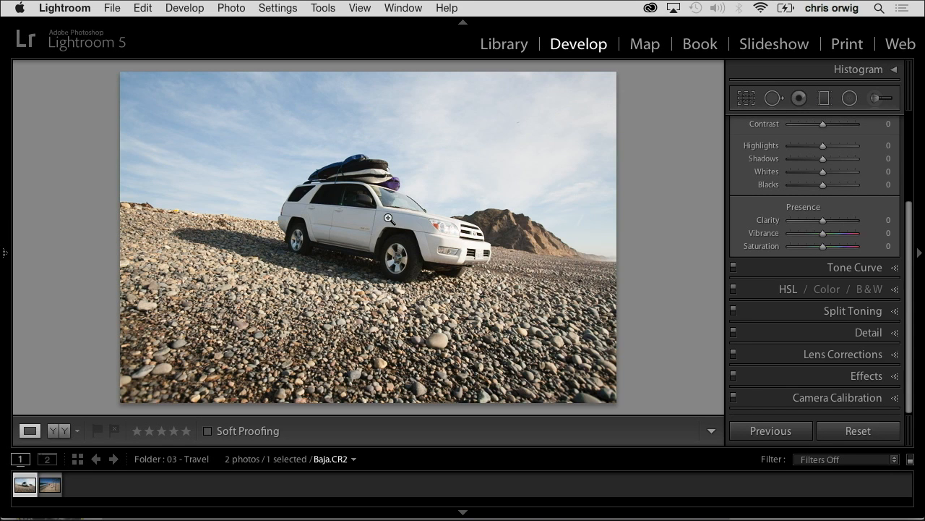
key("v")
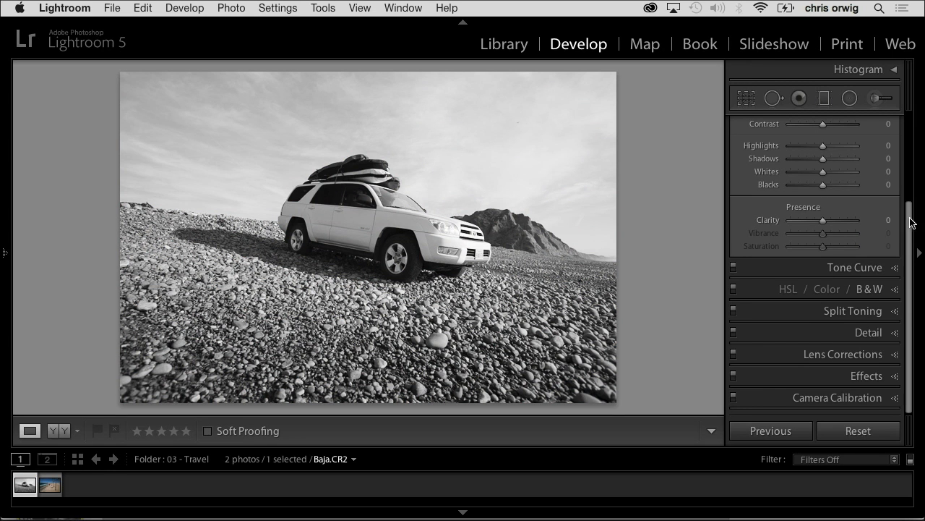
- Set Exposure to −0.05, Contrast to +32, Shadows to +25, Blacks to −18 and Clarity to +21
scroll(909, 208, "up", 5)
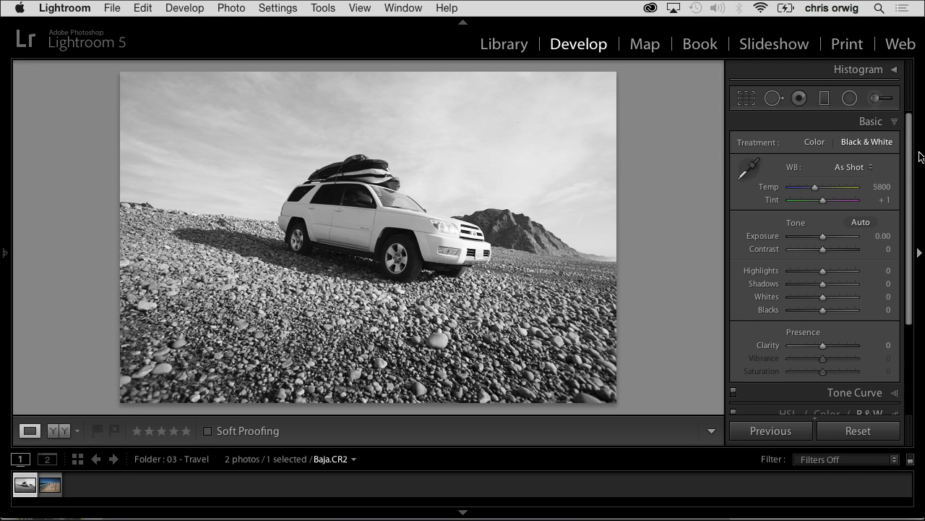
mouse_move(823, 249)
left_mouse_down()
mouse_move(835, 253)
mouse_move(822, 239)
left_mouse_up()
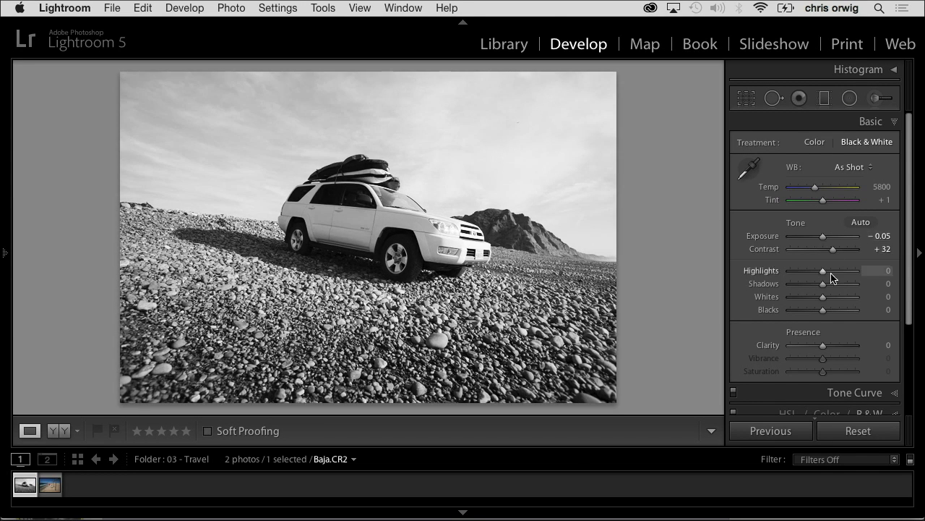
left_click_drag(834, 285, 817, 311)
left_click_drag(822, 345, 830, 351)
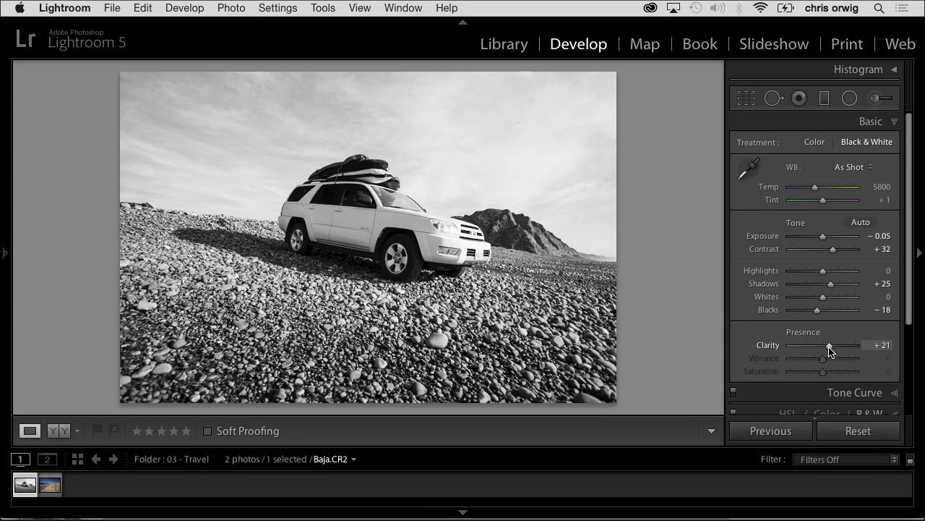
- Darken the sky in the Black & White Mix by setting Blue to −57 and Aqua to −59
key("super+4")
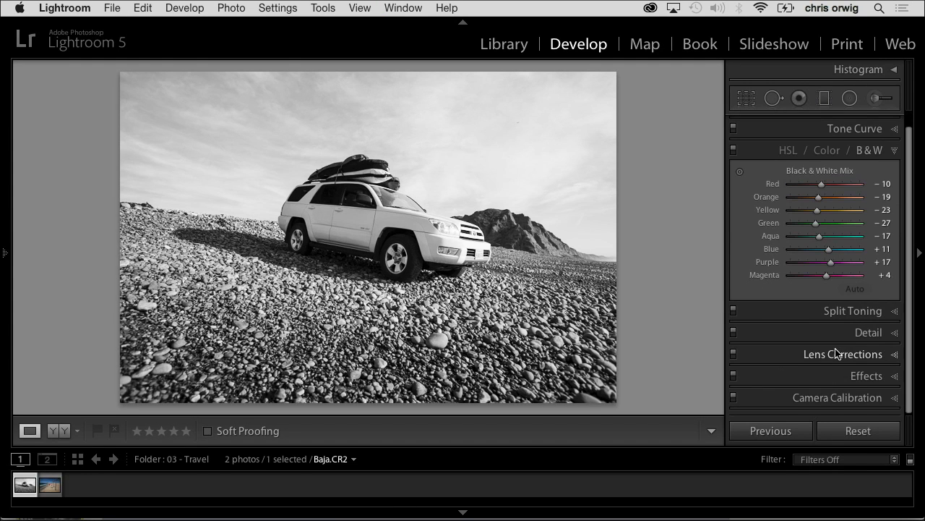
left_click_drag(828, 248, 805, 252)
left_click(805, 237)
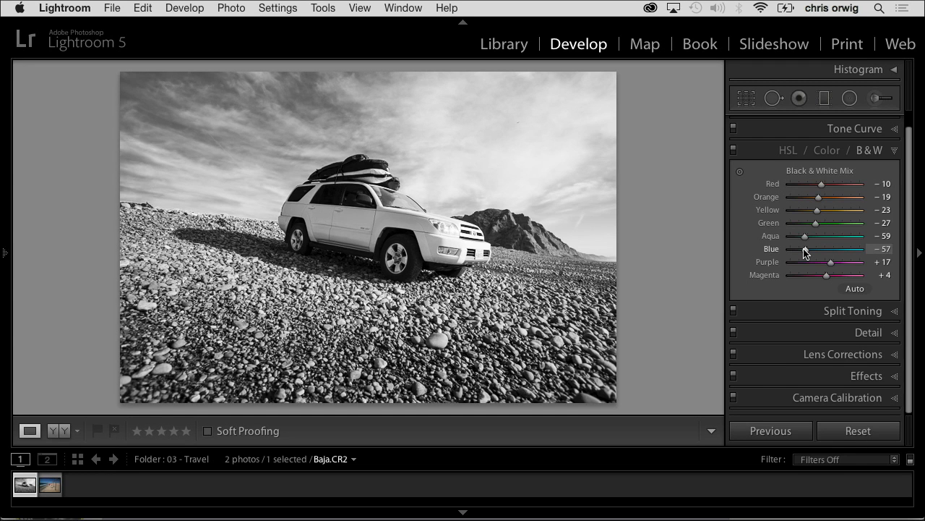
- Strengthen the car photo's tones by setting Contrast to +70, Blacks to −75 and Exposure to +0.10
scroll(912, 211, "up", 2)
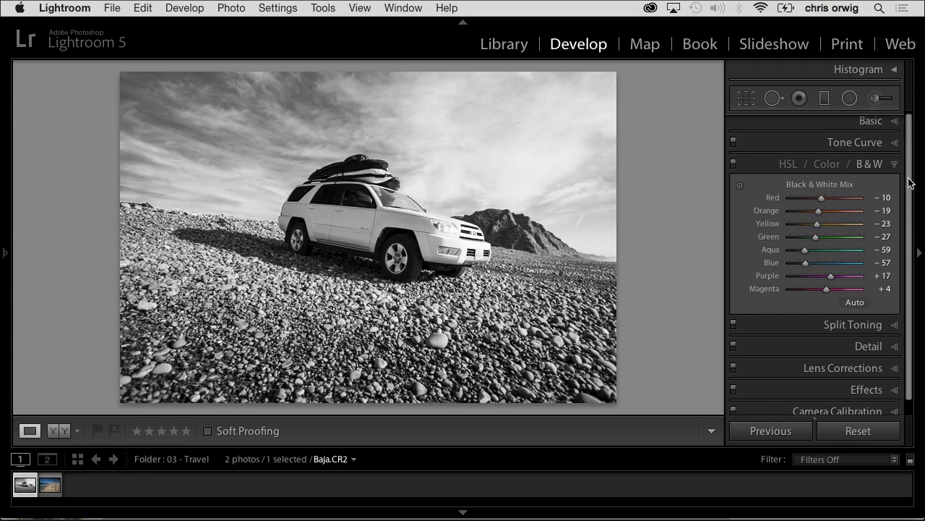
left_click(894, 122)
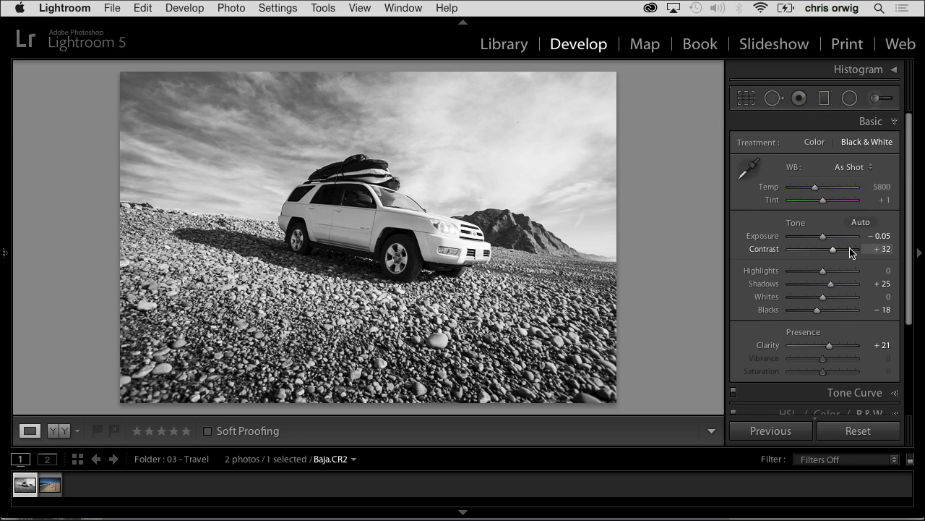
left_click(848, 249)
left_click(798, 310)
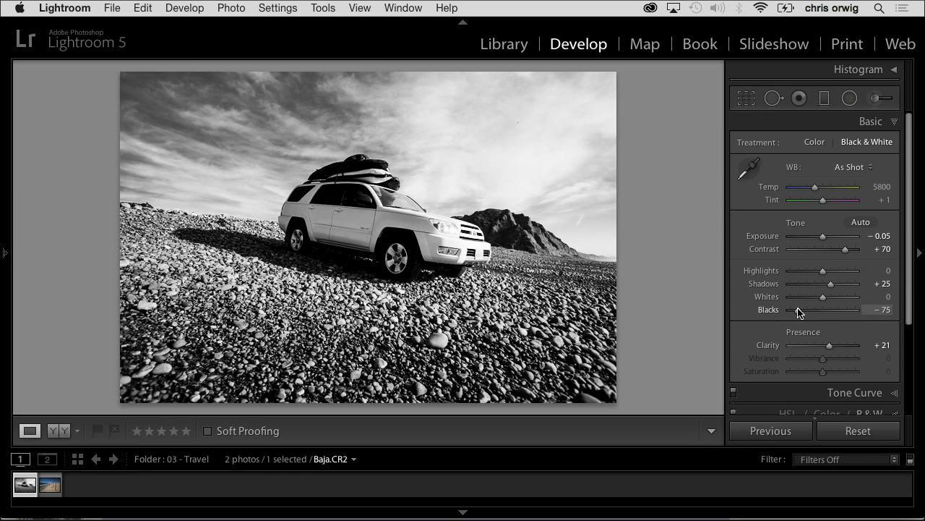
left_click(824, 237)
left_click_drag(824, 238, 824, 239)
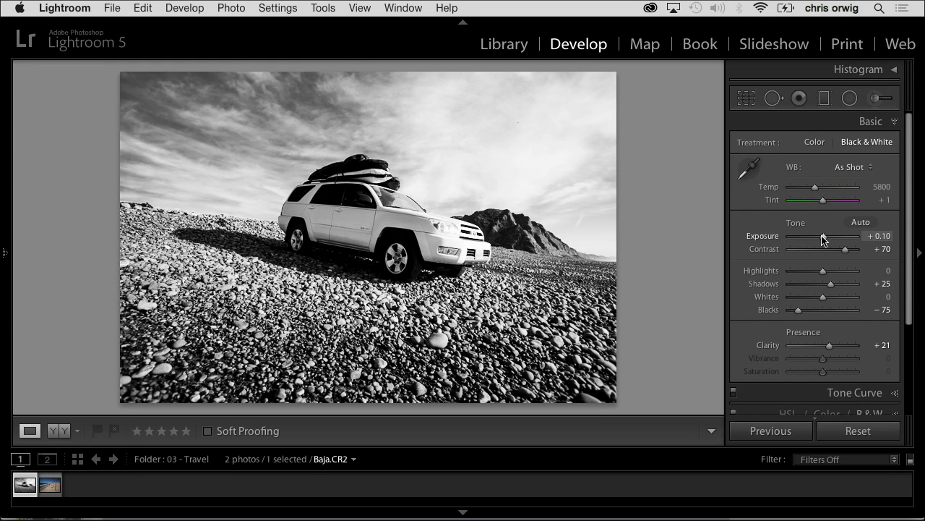
- Show the histogram and turn on the shadow and highlight clipping warnings
left_click(894, 69)
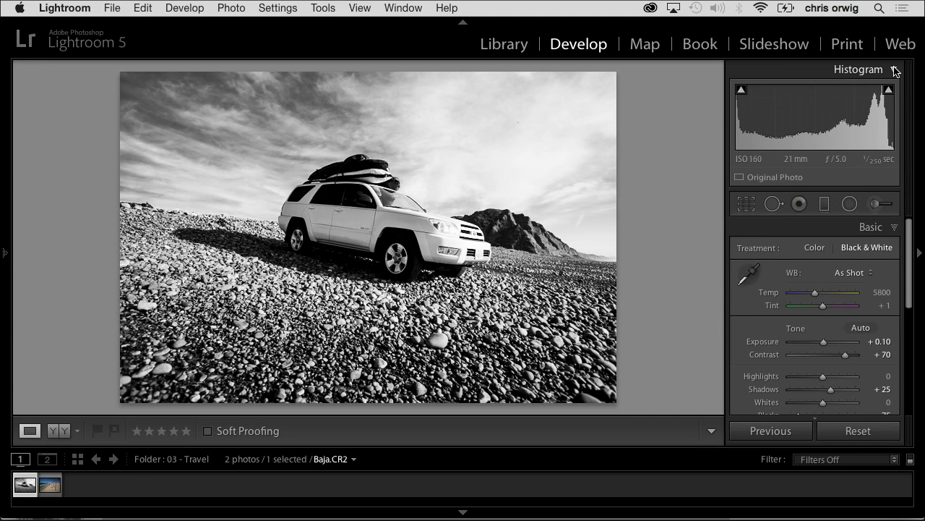
key("j")
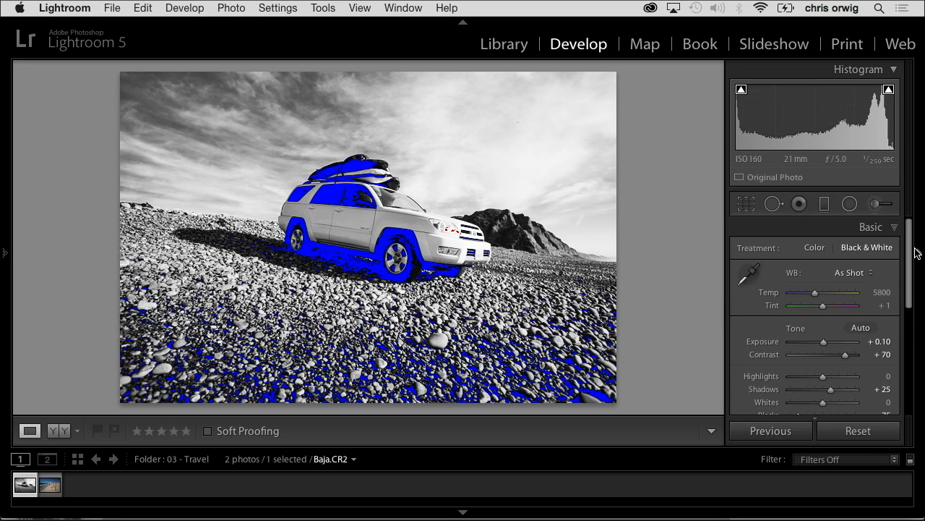
scroll(910, 261, "down", 2)
scroll(909, 261, "down", 2)
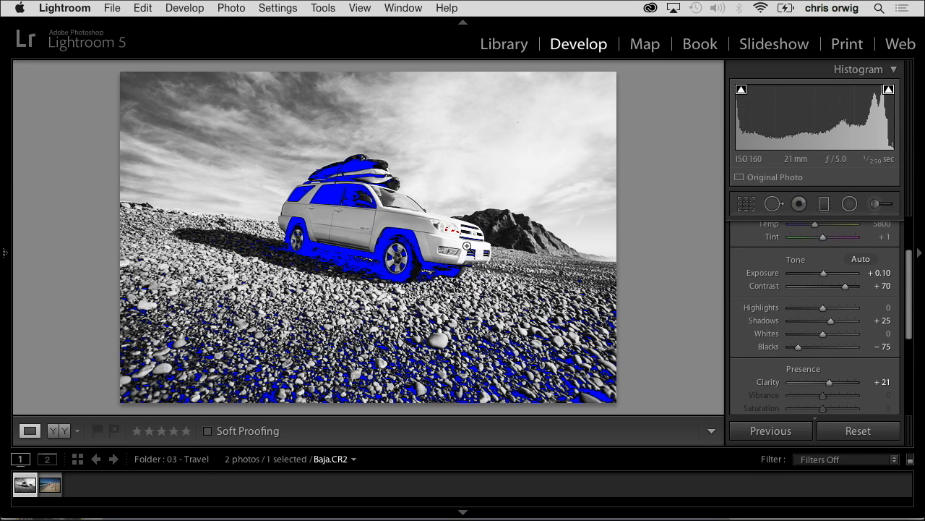
- Inspect the clipping around the car at 1:3 magnification and set Blacks to −87
left_click(375, 245)
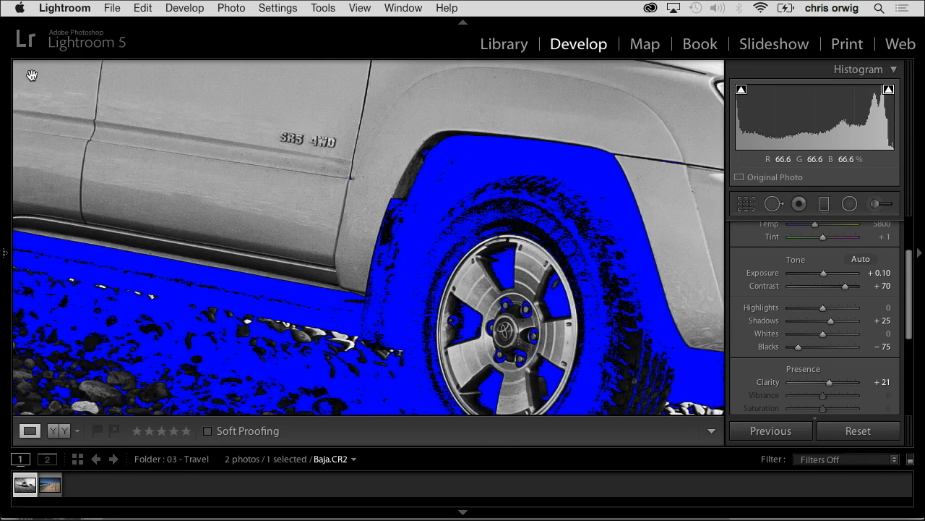
mouse_move(7, 194)
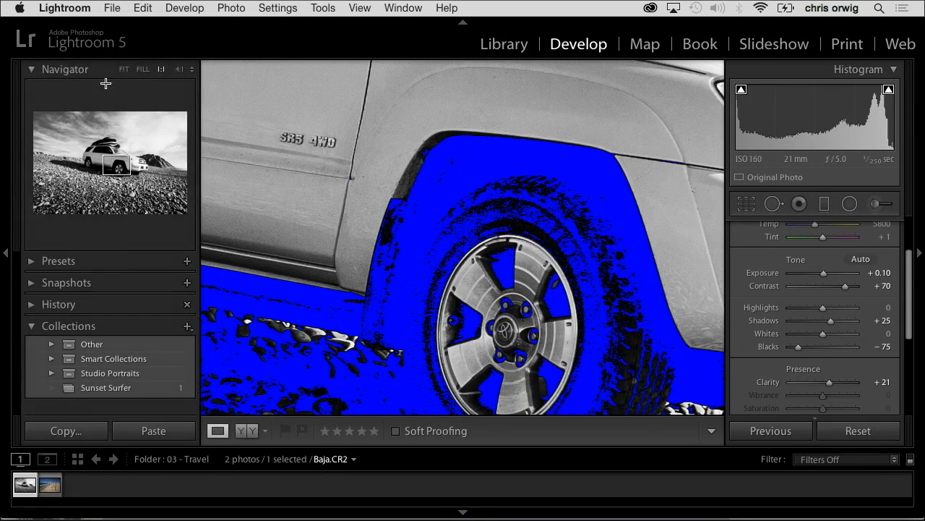
left_click(179, 69)
left_click(200, 104)
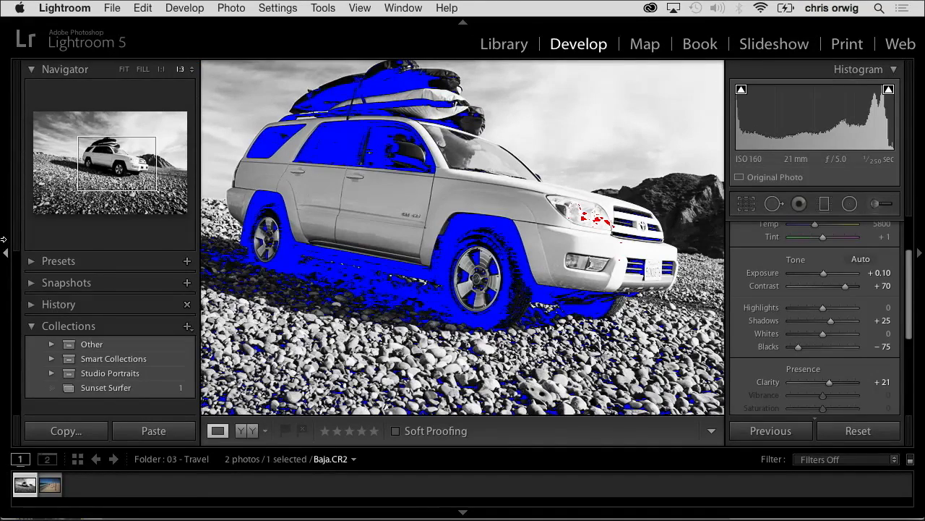
left_click(6, 255)
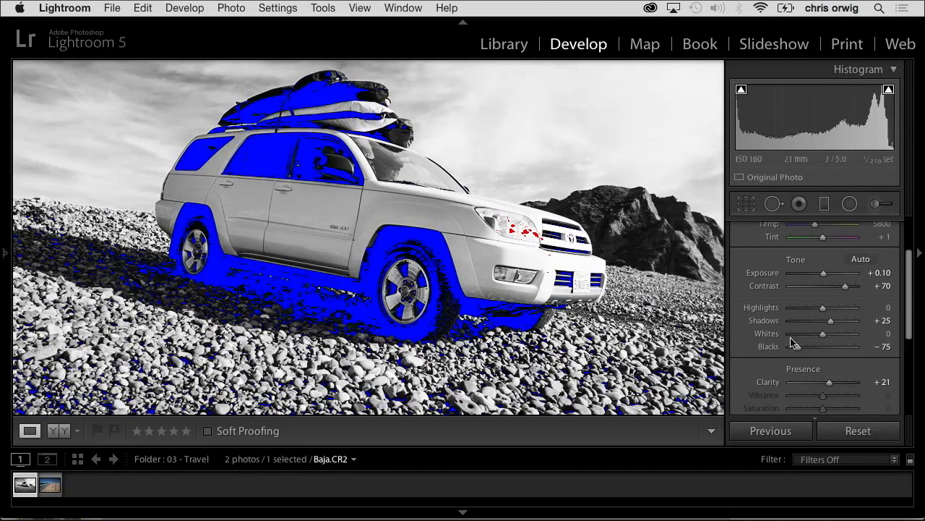
mouse_move(793, 345)
left_mouse_down()
mouse_move(826, 350)
mouse_move(796, 350)
left_mouse_up()
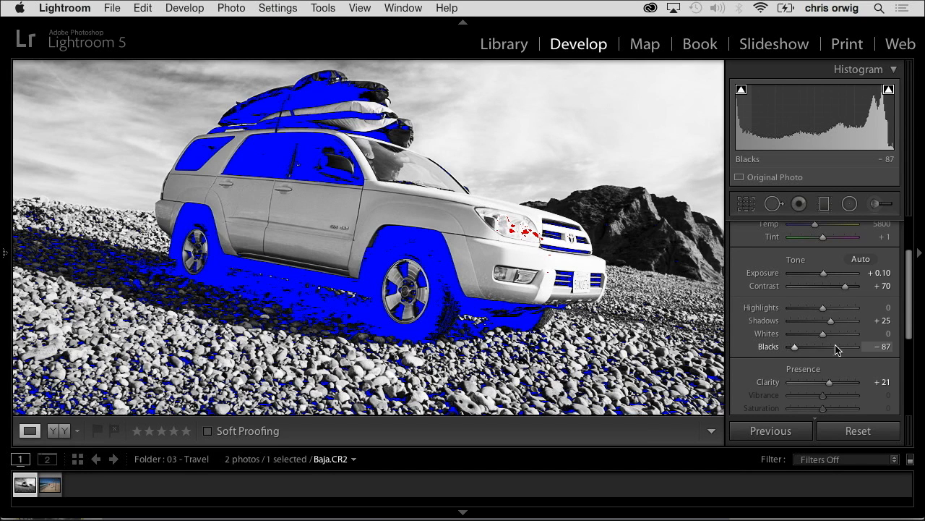
- Lower the white endpoint of the RGB tone curve to 94.9% output and raise its black endpoint slightly
scroll(908, 318, "up", 3)
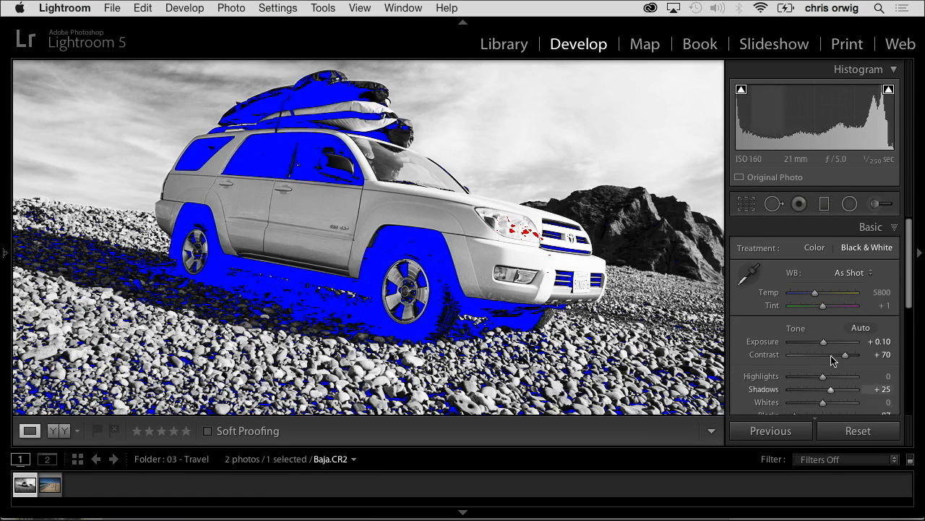
left_click(872, 229)
left_click(868, 248)
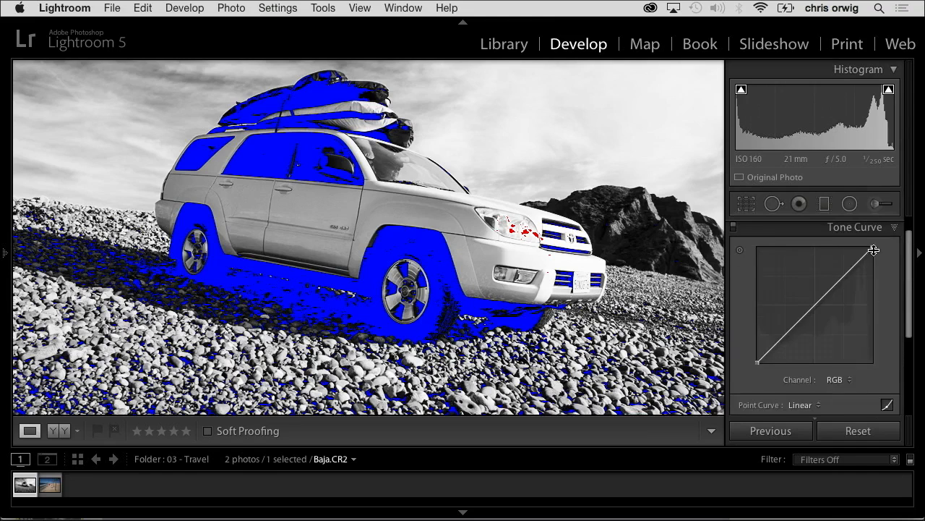
left_click(863, 70)
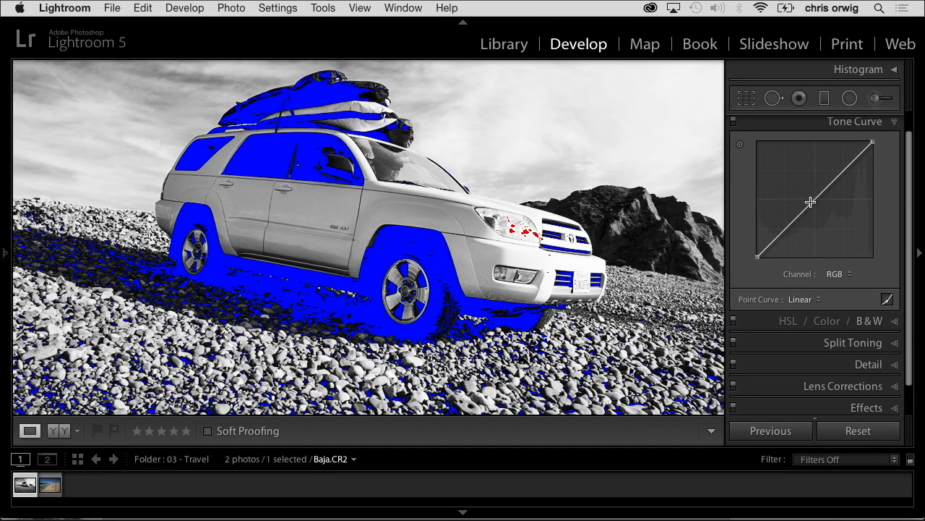
left_click_drag(807, 208, 920, 211)
left_click_drag(873, 142, 874, 150)
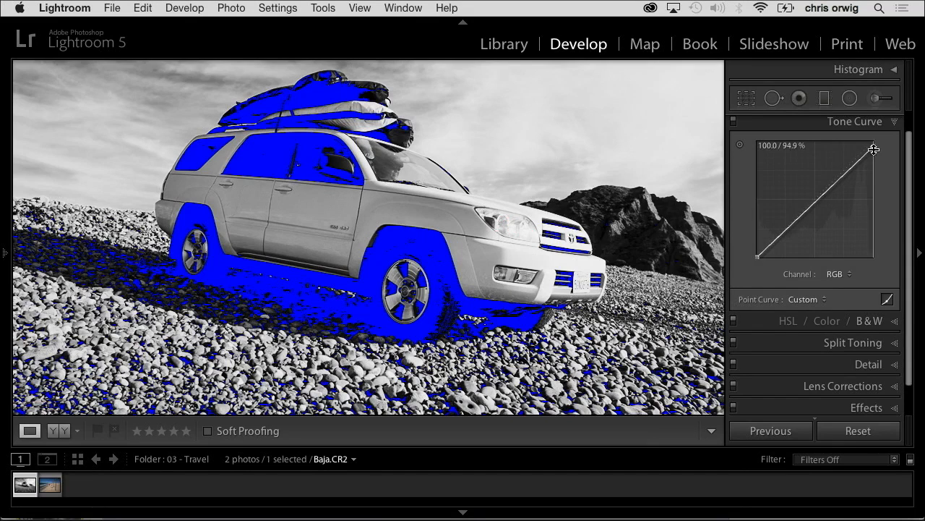
left_click_drag(757, 257, 757, 250)
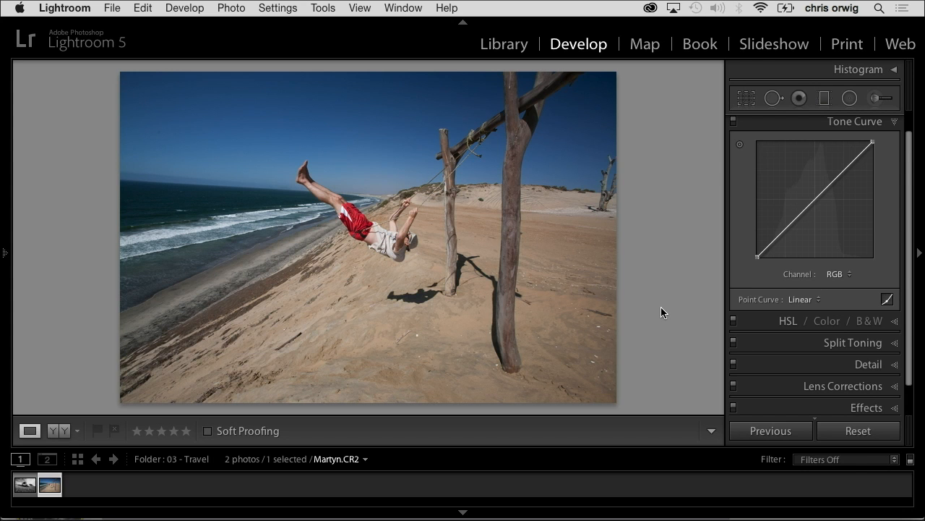
- Set the Exposure of the beach swing photo to +0.30 and its Contrast to +40
scroll(913, 116, "up", 2)
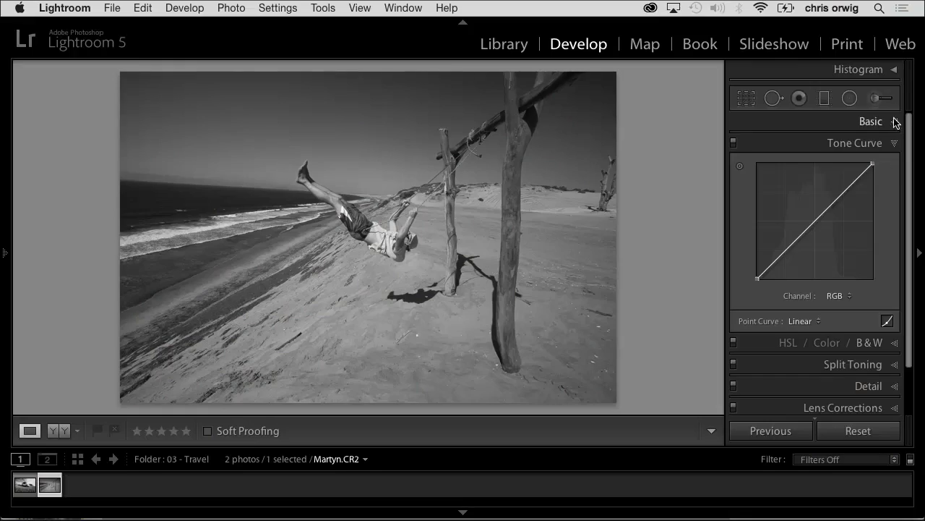
left_click(895, 122)
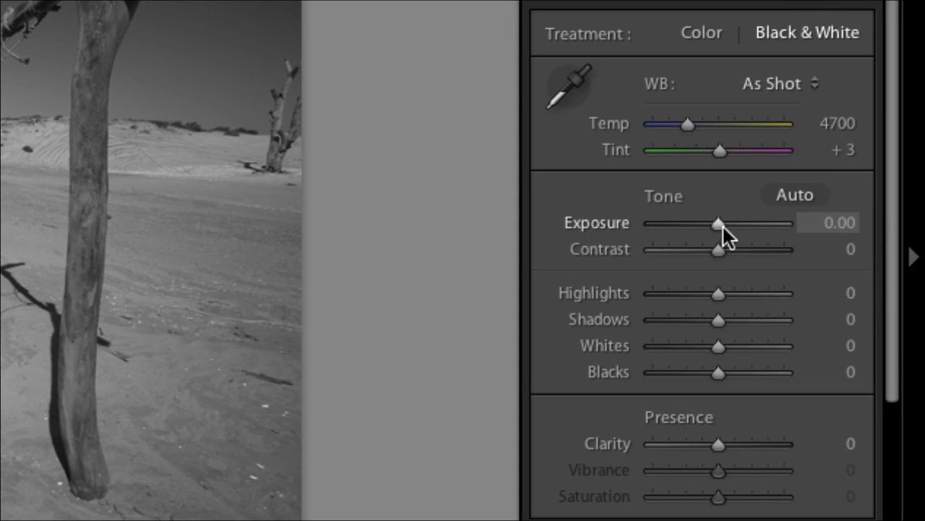
scroll(721, 226, "up", 6)
scroll(722, 226, "down", 2)
scroll(722, 227, "down", 1)
scroll(716, 245, "up", 4)
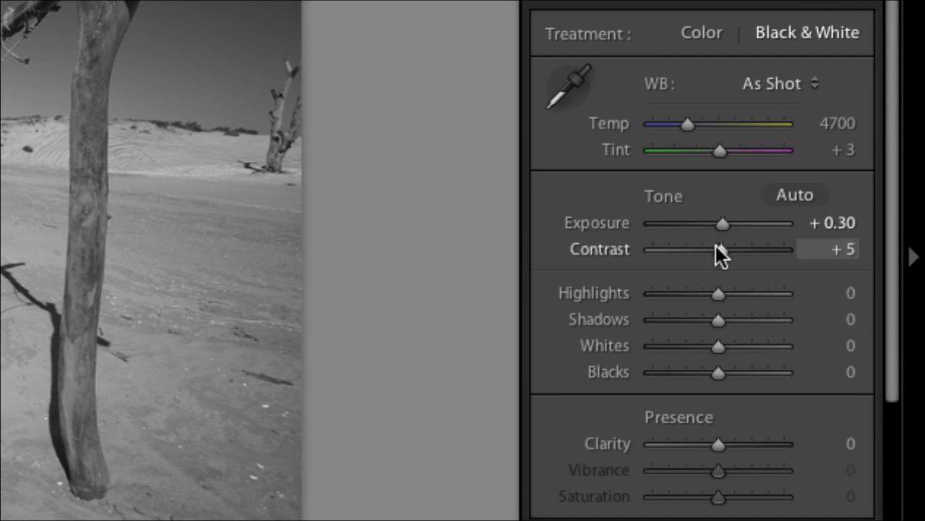
scroll(716, 245, "down", 2)
scroll(722, 246, "up", 1)
mouse_move(722, 247)
left_mouse_down()
mouse_move(734, 246)
mouse_move(699, 248)
mouse_move(734, 248)
left_mouse_up()
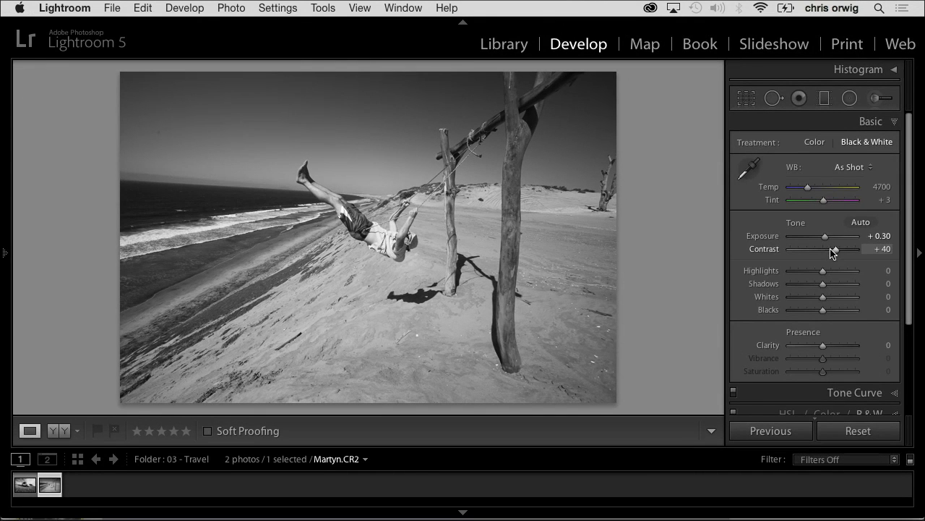
- Set Clarity to +17, Blacks to −27, Shadows to +29 and Highlights to +15 on the swing photo
left_click_drag(823, 345, 828, 344)
left_click_drag(814, 313, 831, 288)
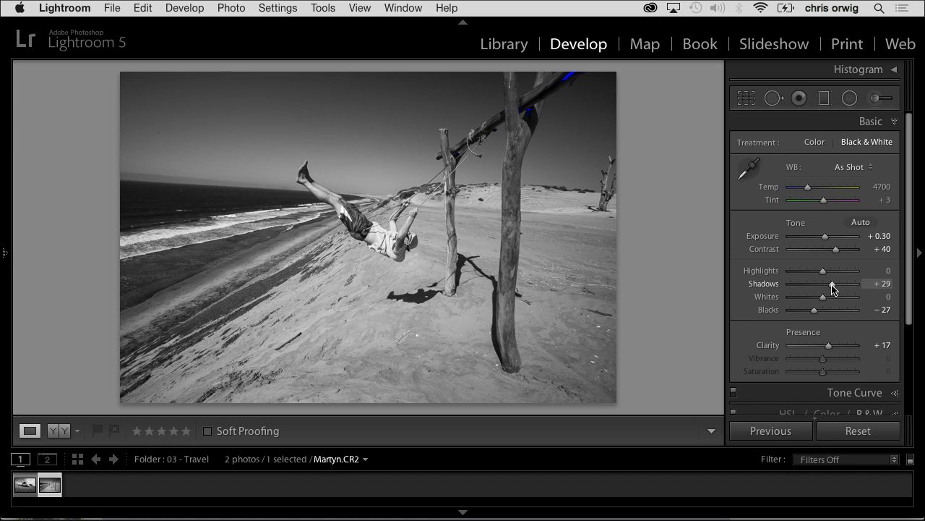
left_click_drag(822, 272, 827, 274)
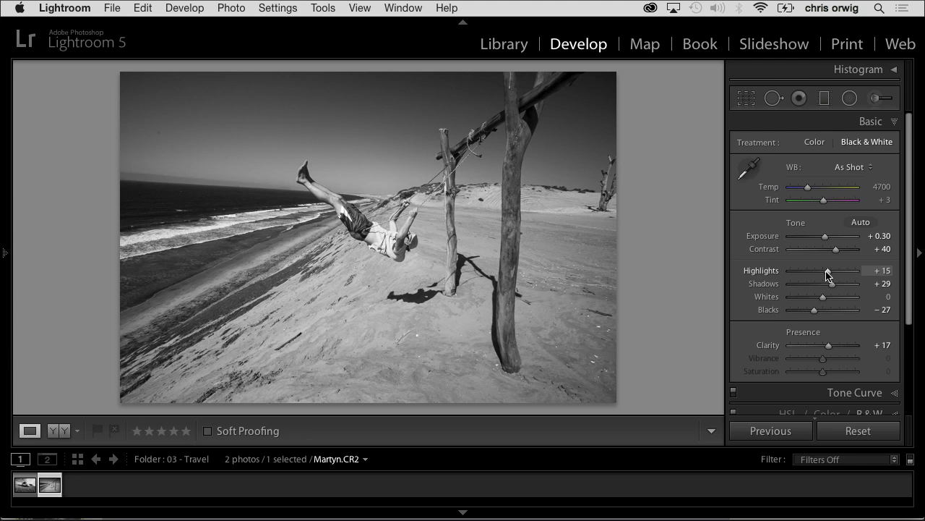
- Test the effect of a 2000 white balance temperature on the black-and-white tones and set Temp to 4417
left_click_drag(809, 187, 791, 193)
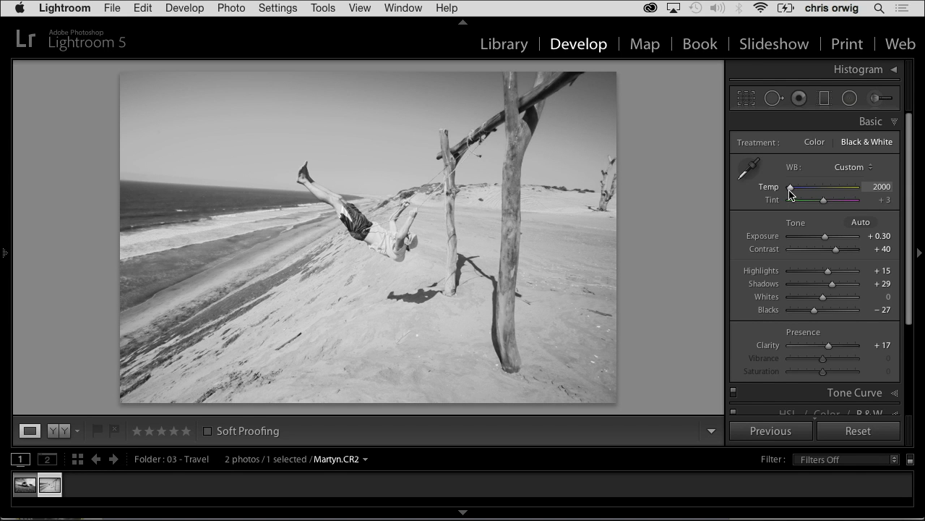
left_click_drag(790, 193, 808, 193)
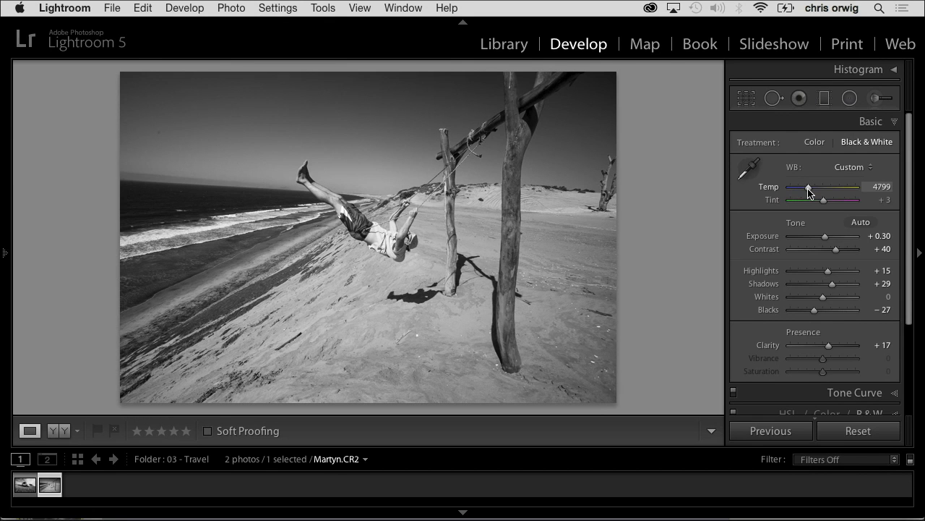
mouse_move(809, 189)
left_mouse_down()
mouse_move(825, 191)
mouse_move(791, 189)
mouse_move(807, 192)
left_mouse_up()
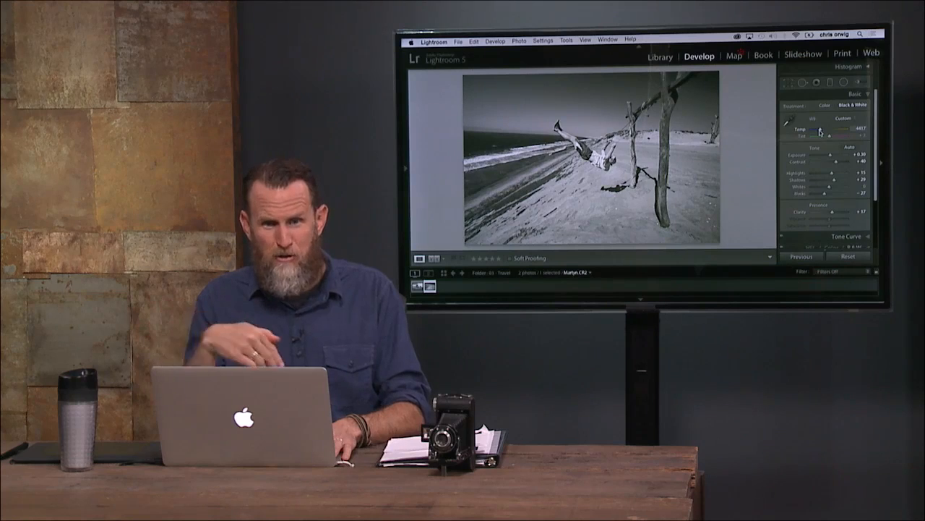
- Use the Black & White Mix targeted adjustment to darken the sky to Blue −36 and brighten the sand to Orange +18 and Yellow +6
scroll(820, 132, "down", 5)
key("super+4")
key("super+2")
key("super+3")
key("super+4")
key("super+3")
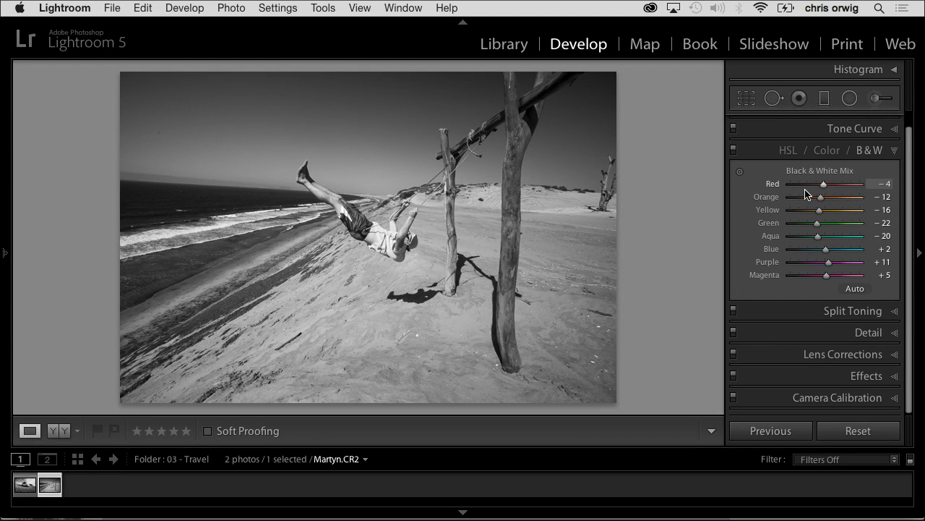
left_click(740, 172)
left_click_drag(275, 167, 275, 203)
left_click_drag(568, 316, 568, 290)
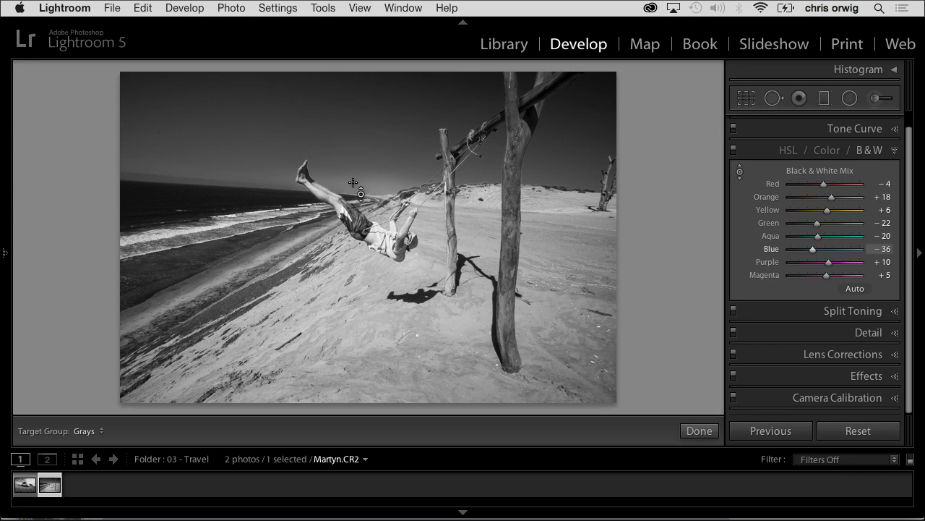
- Set Red to +22 and Blue to −56 in the Black & White Mix
mouse_move(823, 183)
left_mouse_down()
mouse_move(814, 183)
mouse_move(832, 192)
left_mouse_up()
left_click_drag(813, 249, 805, 249)
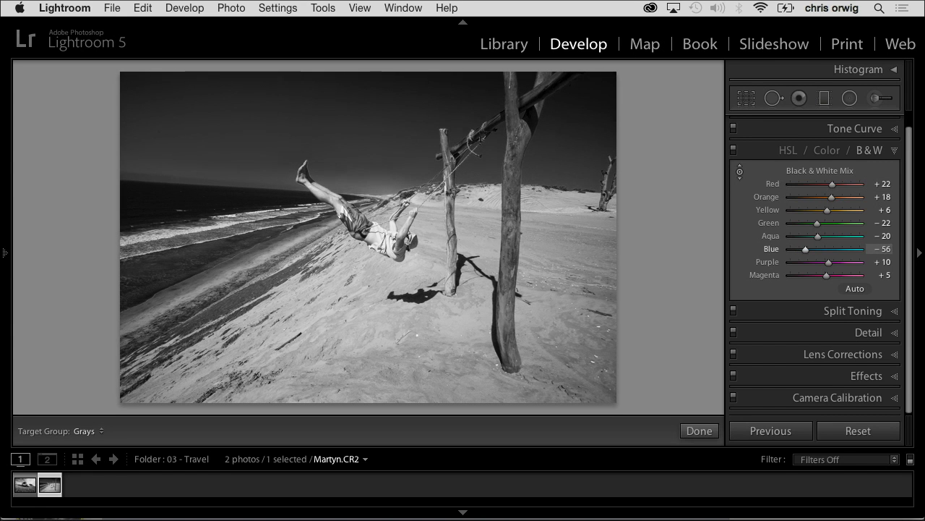